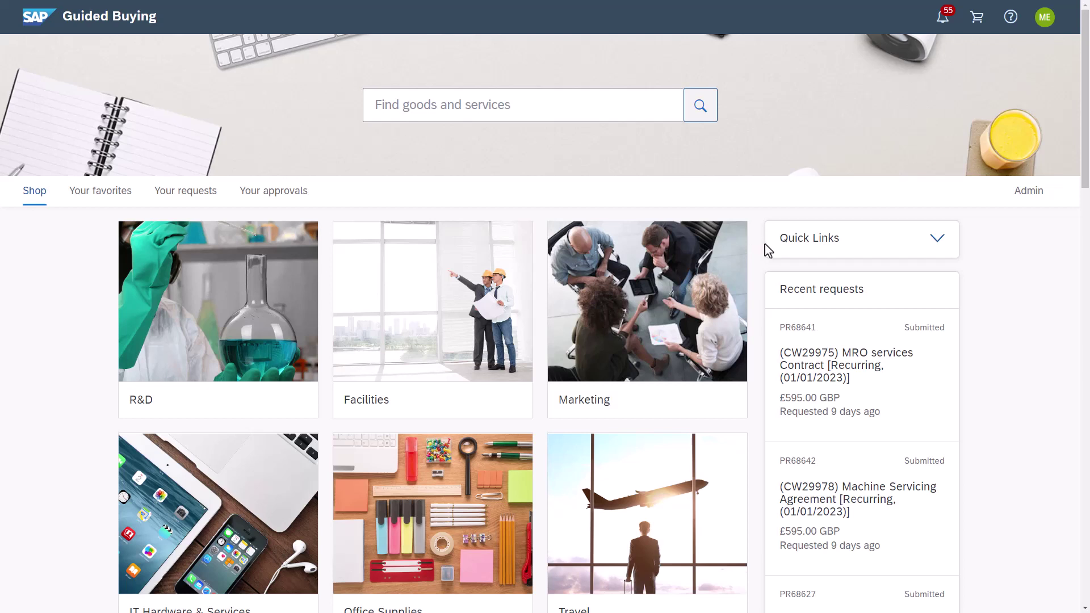
Step: Expand Quick Links on the Shop home page to list the request shortcuts
click(779, 248)
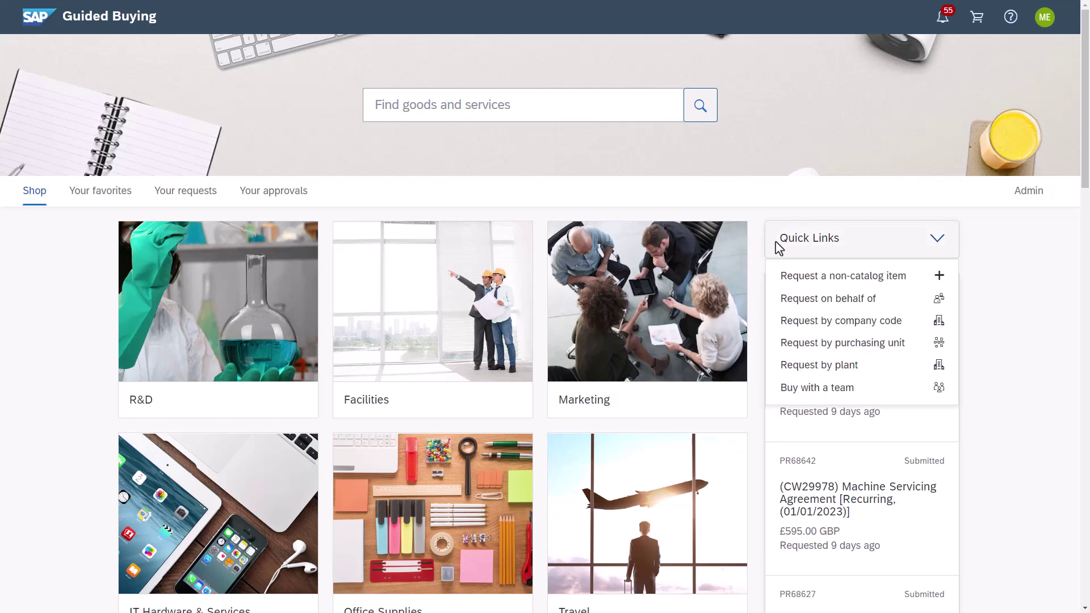
Step: Start a non-catalog request named 'Tools request' in the Hydraulic tools category
click(798, 277)
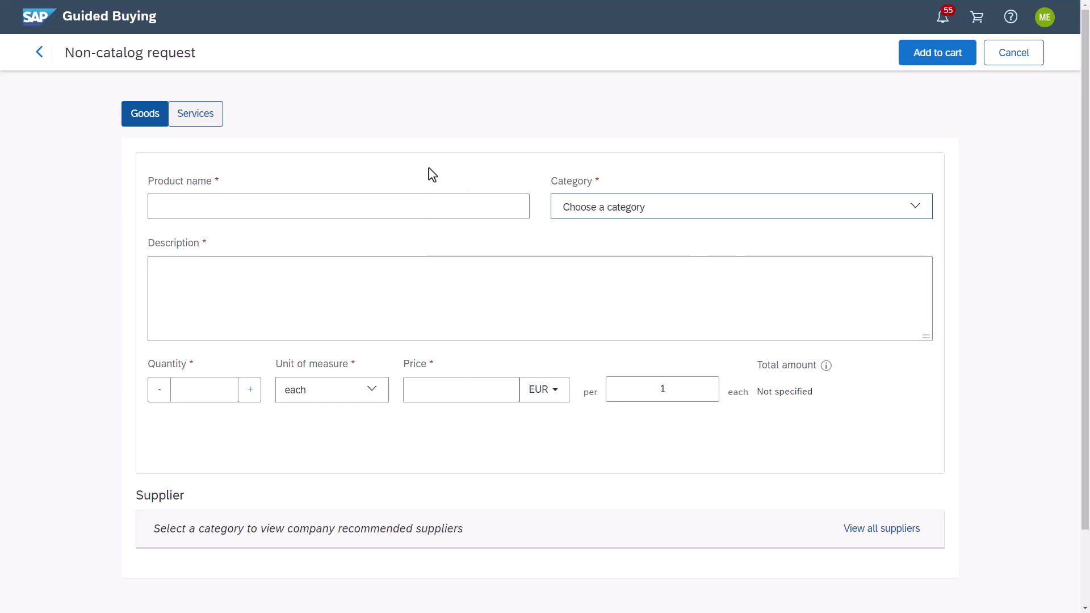
click(372, 207)
text(T)
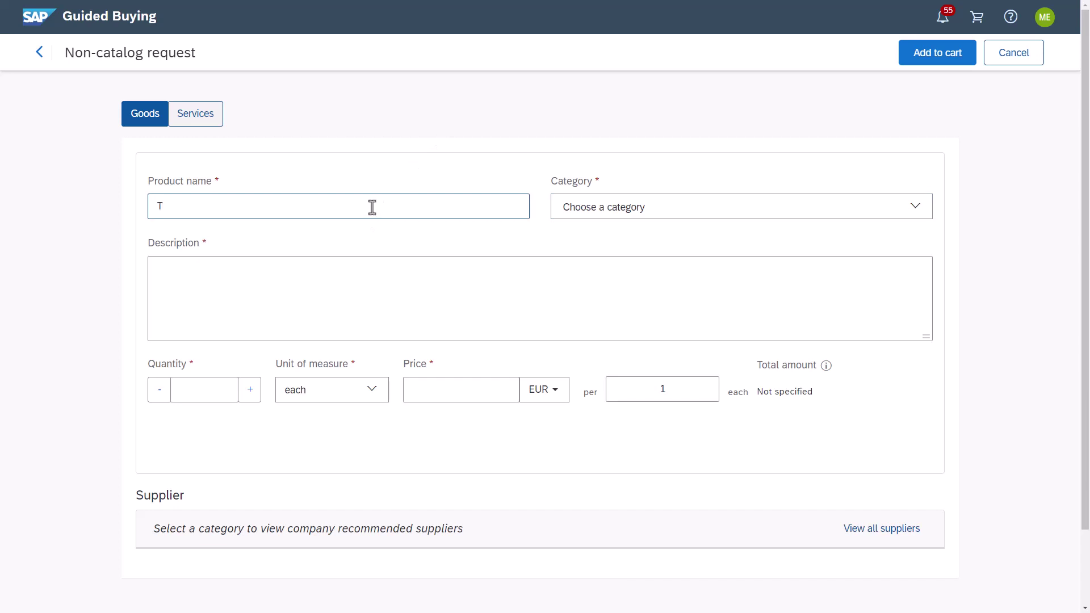
text(ools request)
click(650, 216)
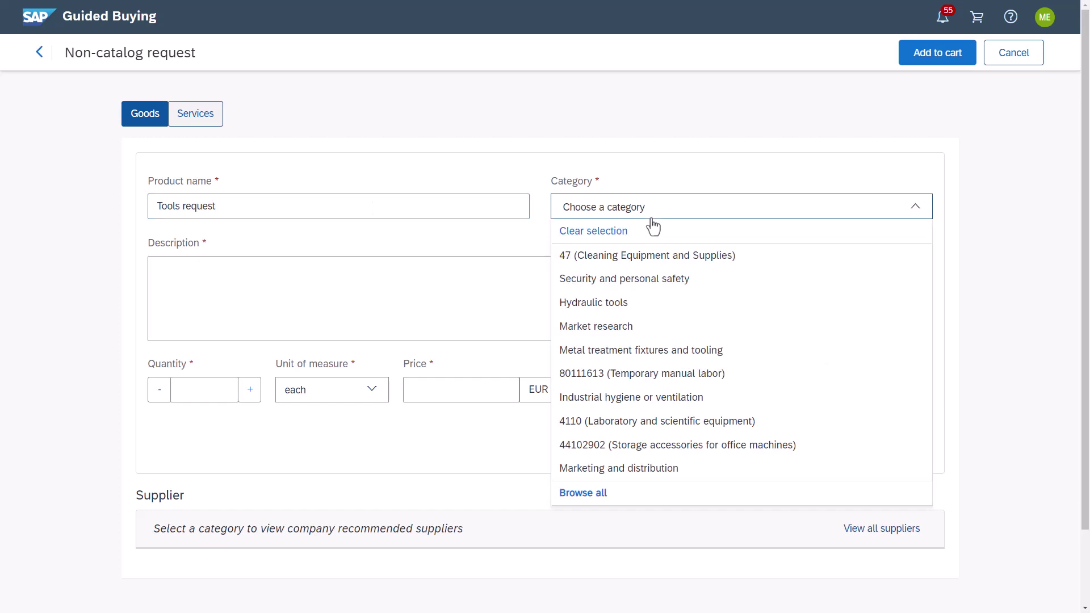
click(638, 315)
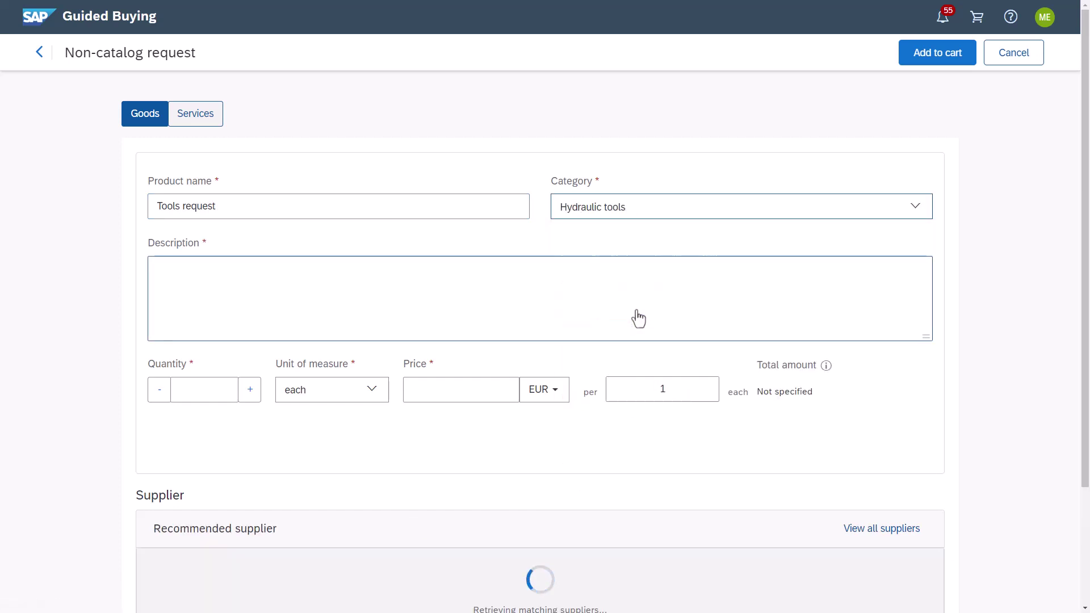
Step: Scroll down the Tools request form to its recommended supplier
scroll(638, 318, down, 1)
scroll(638, 318, down, 1)
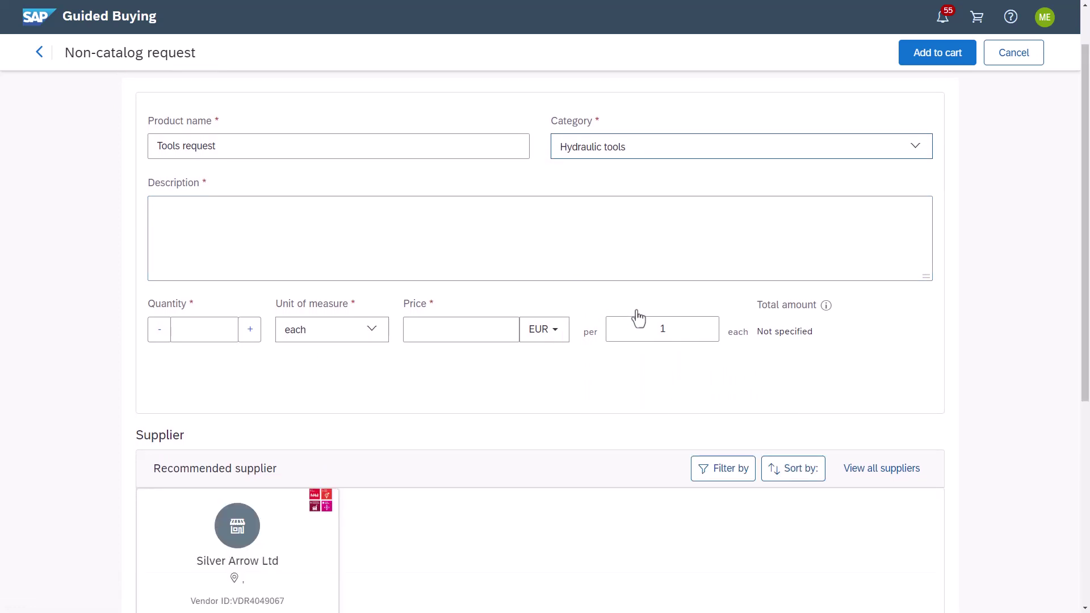
scroll(638, 318, down, 2)
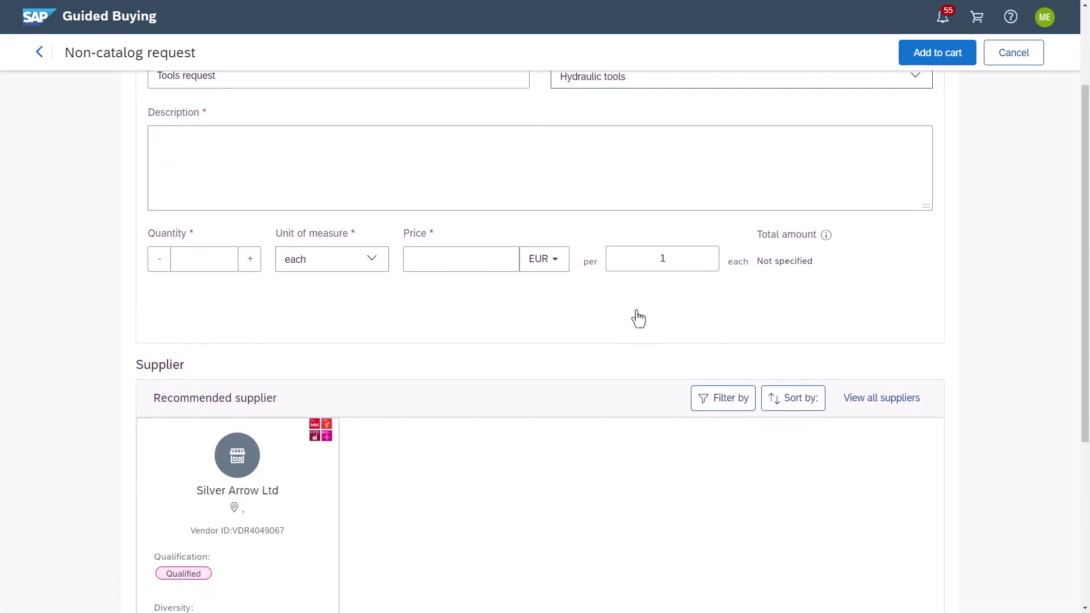
scroll(638, 318, down, 1)
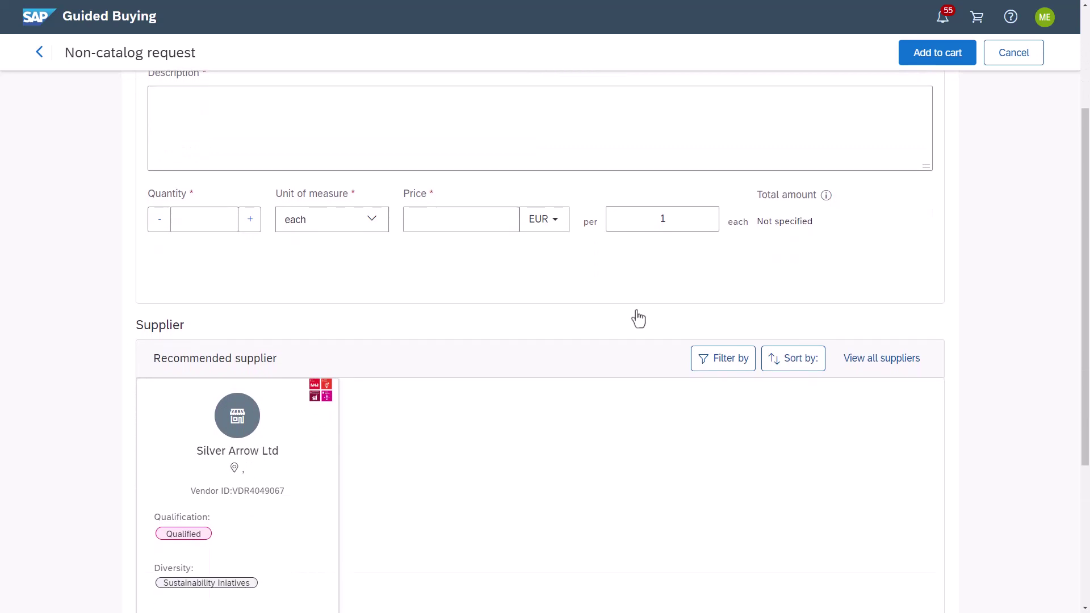
scroll(638, 318, down, 1)
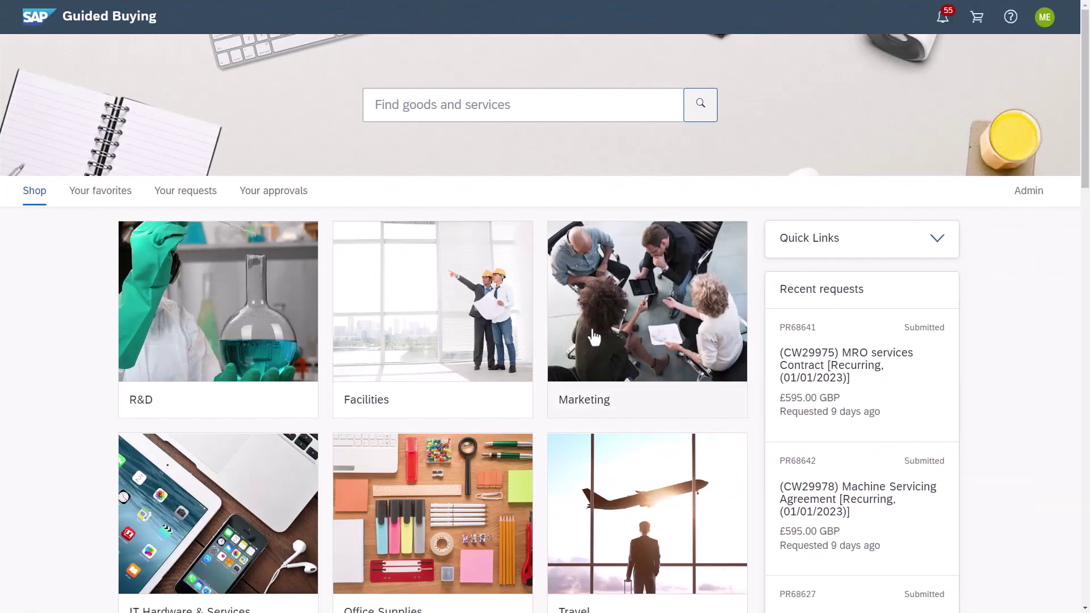
Step: Open the Video Production Services request form from the Marketing category
click(593, 337)
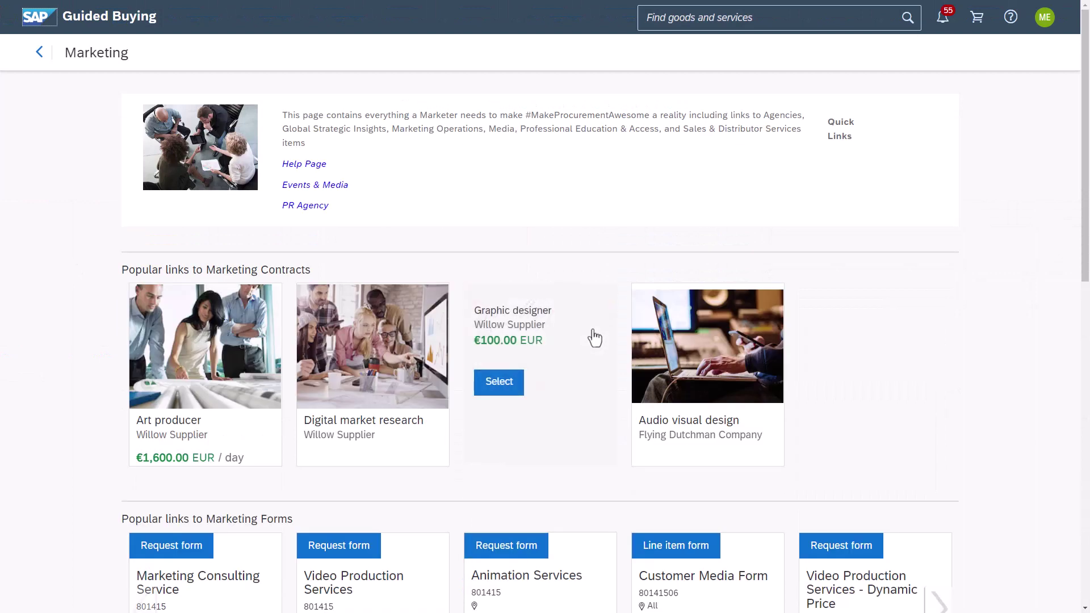
scroll(591, 336, down, 2)
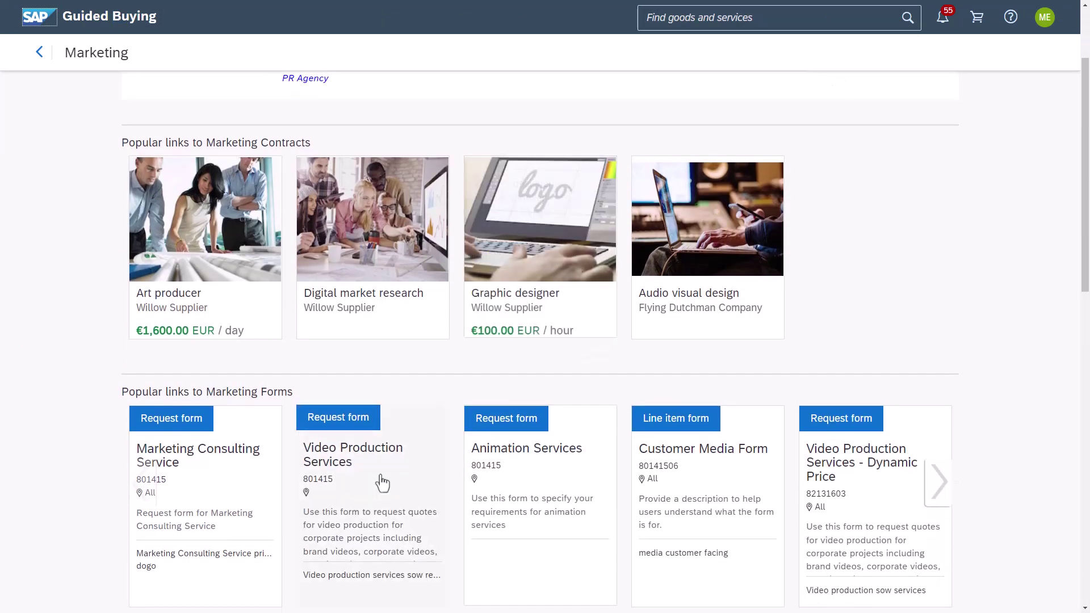
click(382, 483)
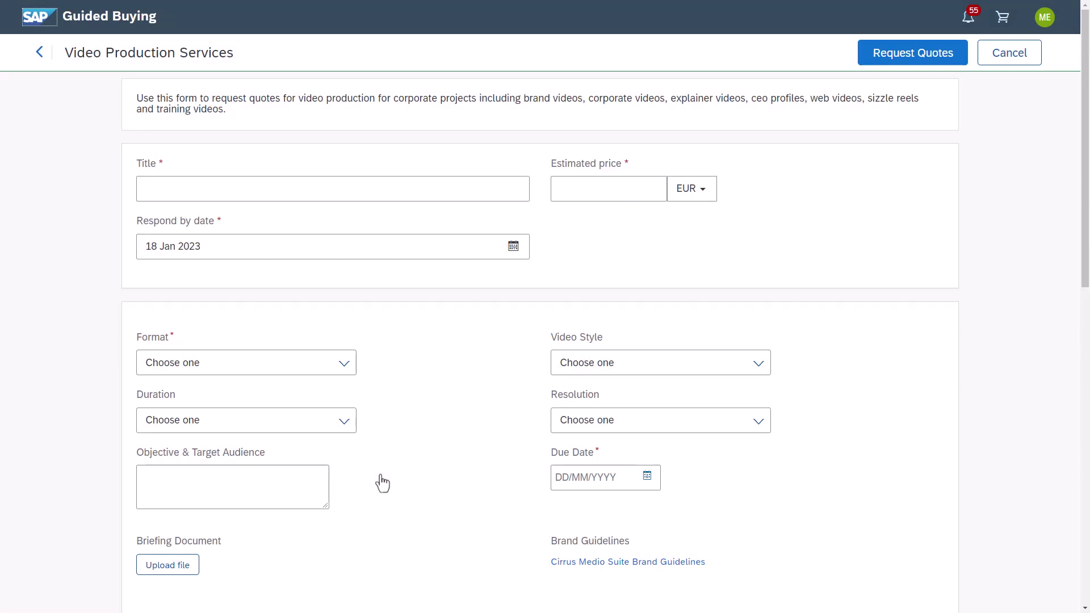
Step: Invite Sunshine Enterprises, Grove Street Ltd and Blueberry Corp to quote
scroll(382, 483, down, 3)
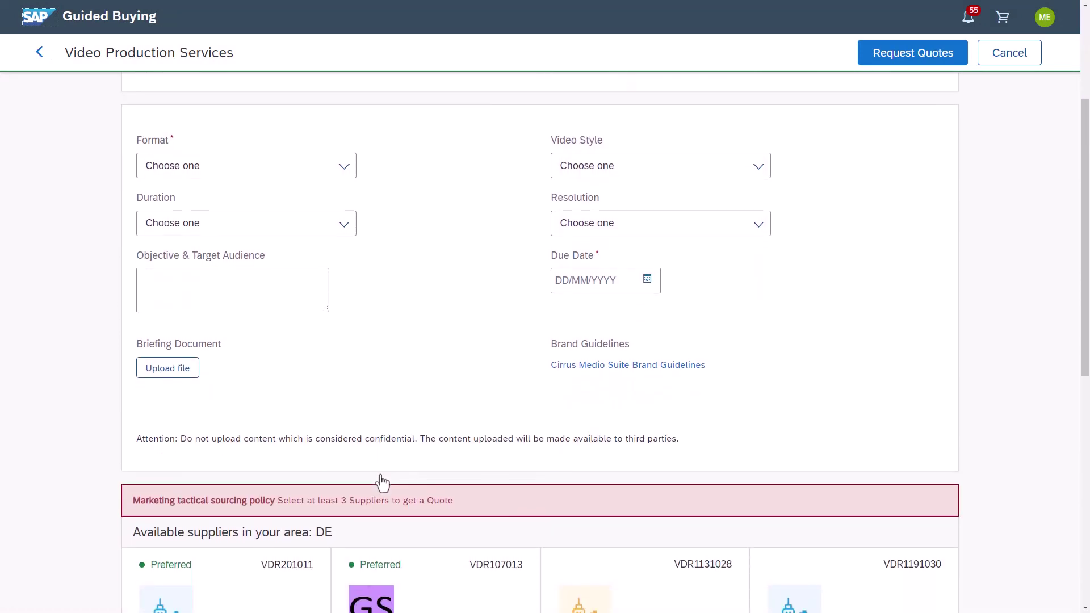
scroll(382, 483, down, 2)
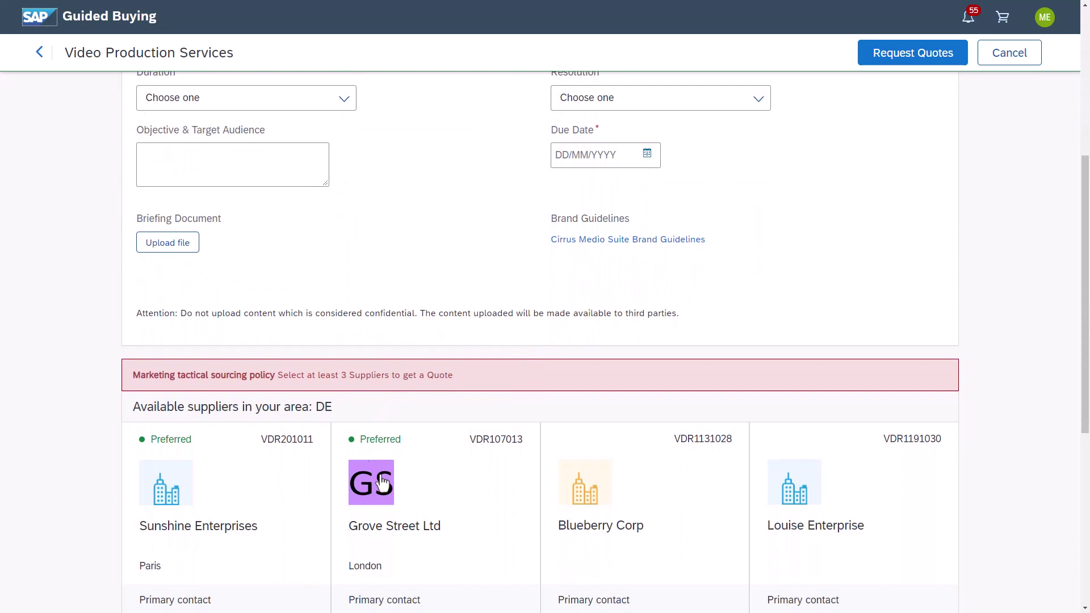
mouse_move(382, 483)
scroll(382, 483, down, 1)
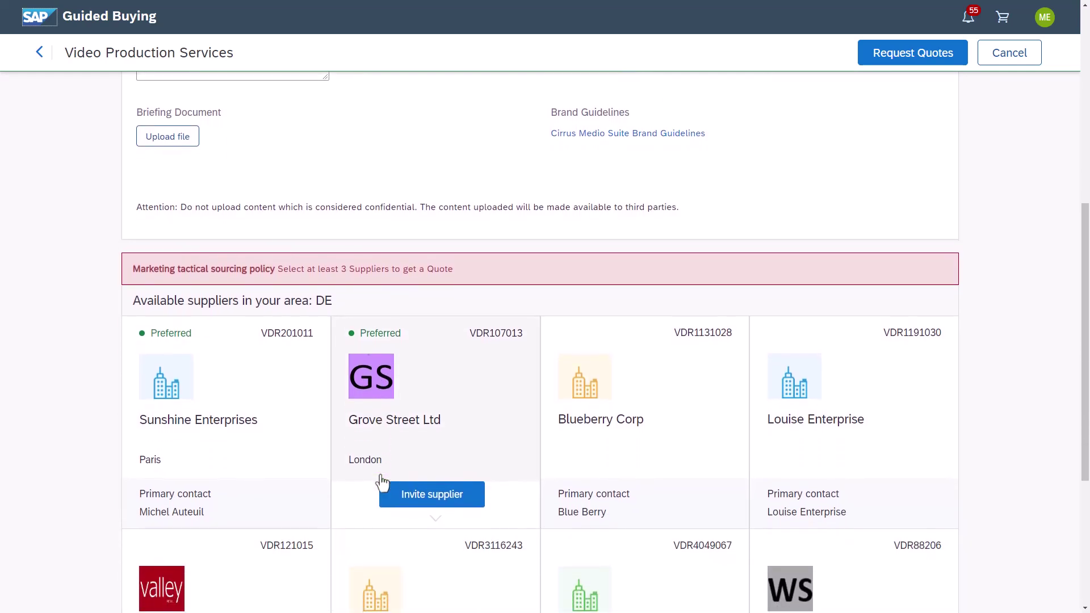
mouse_move(292, 462)
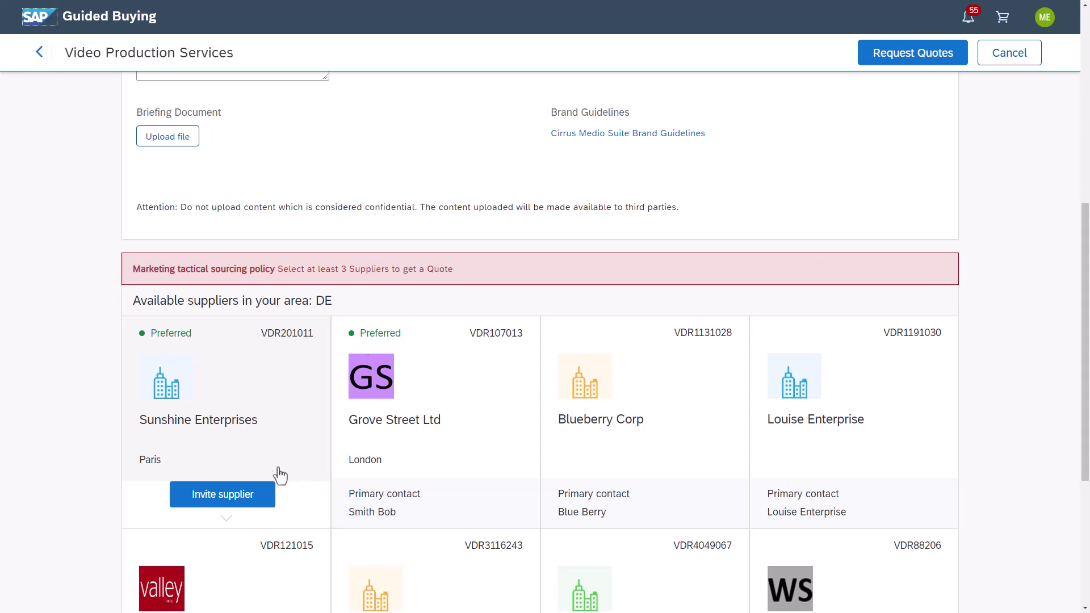
click(244, 500)
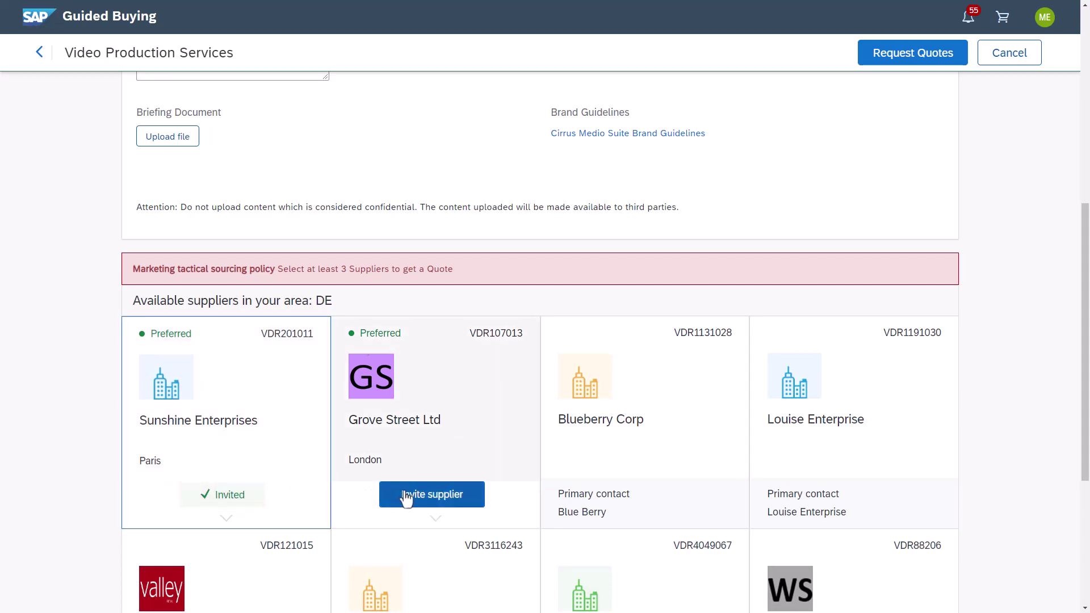
click(406, 497)
mouse_move(577, 504)
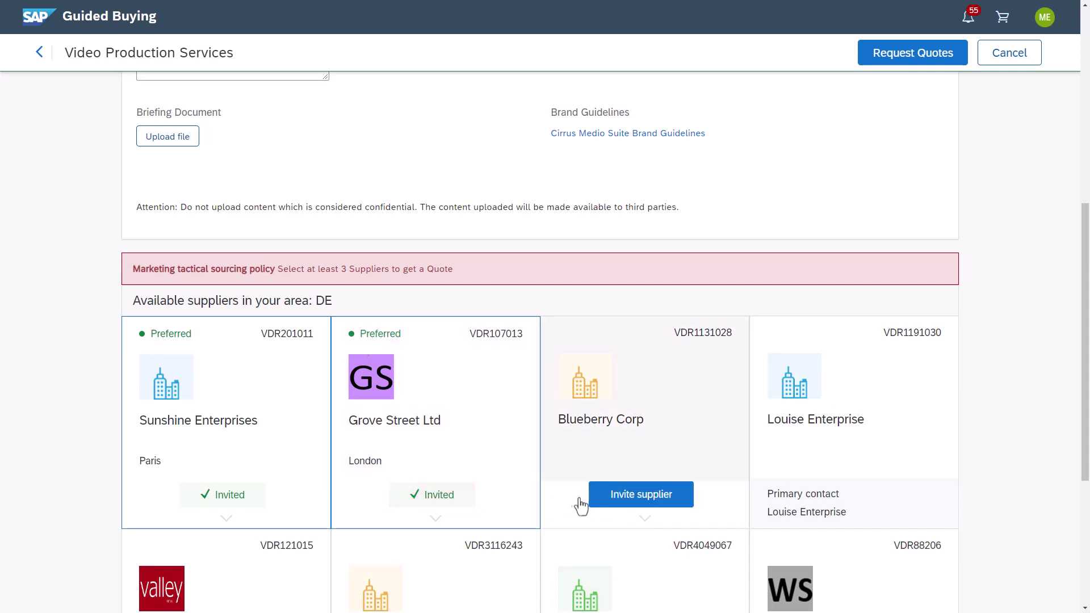
click(611, 498)
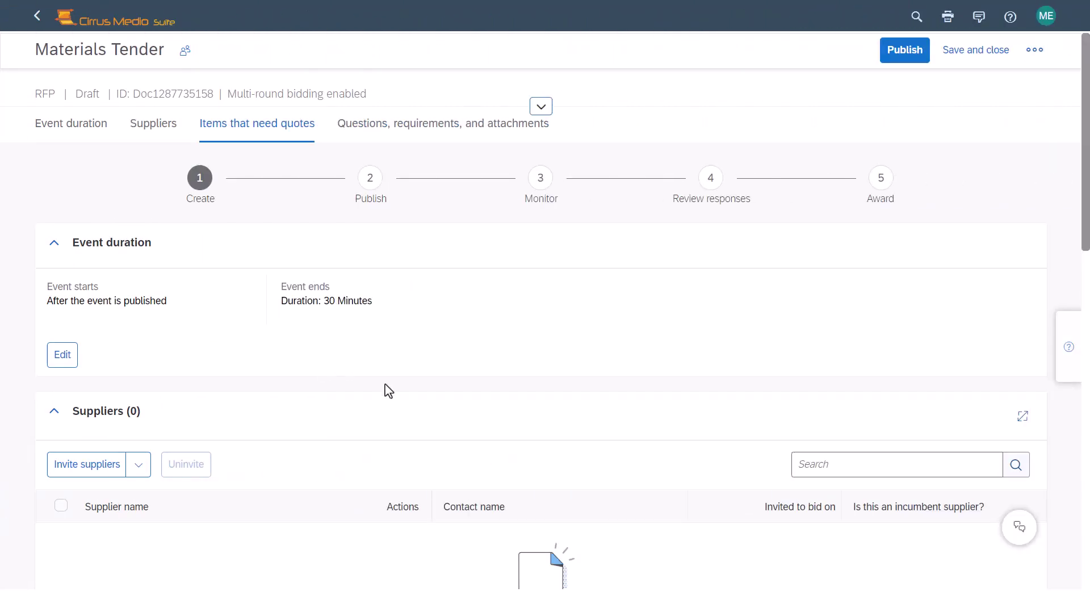
Step: From the Materials Tender's Invite suppliers list, choose Create to add a new supplier
scroll(388, 391, down, 3)
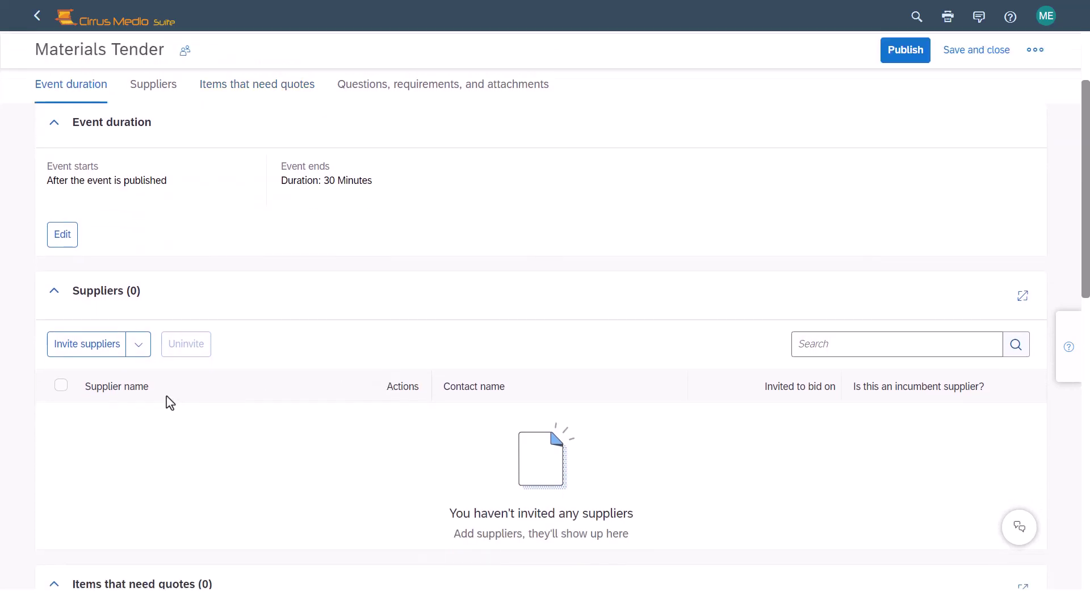
click(99, 353)
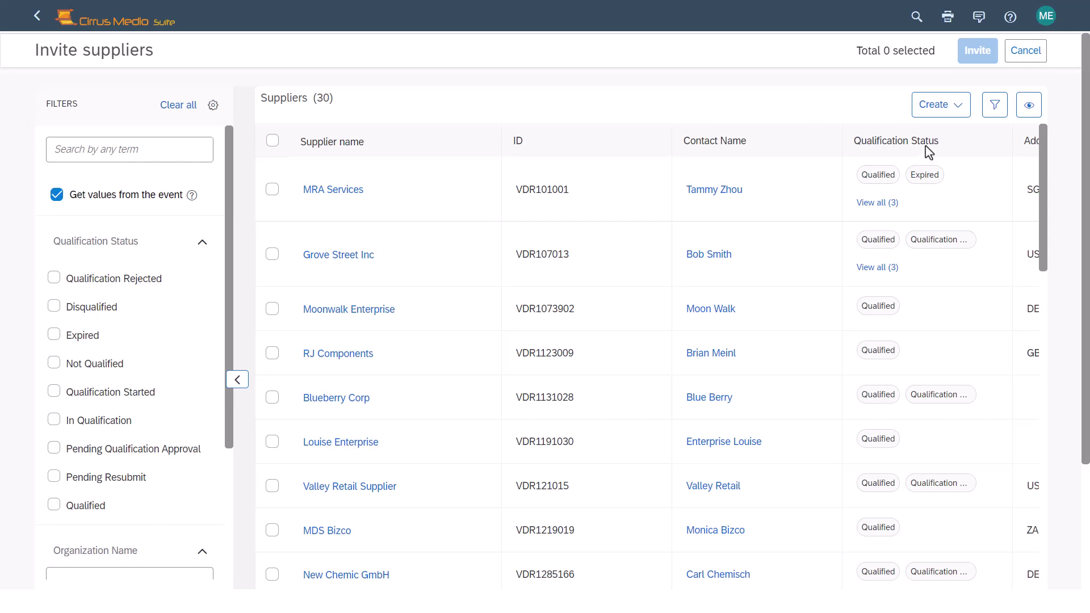
click(960, 113)
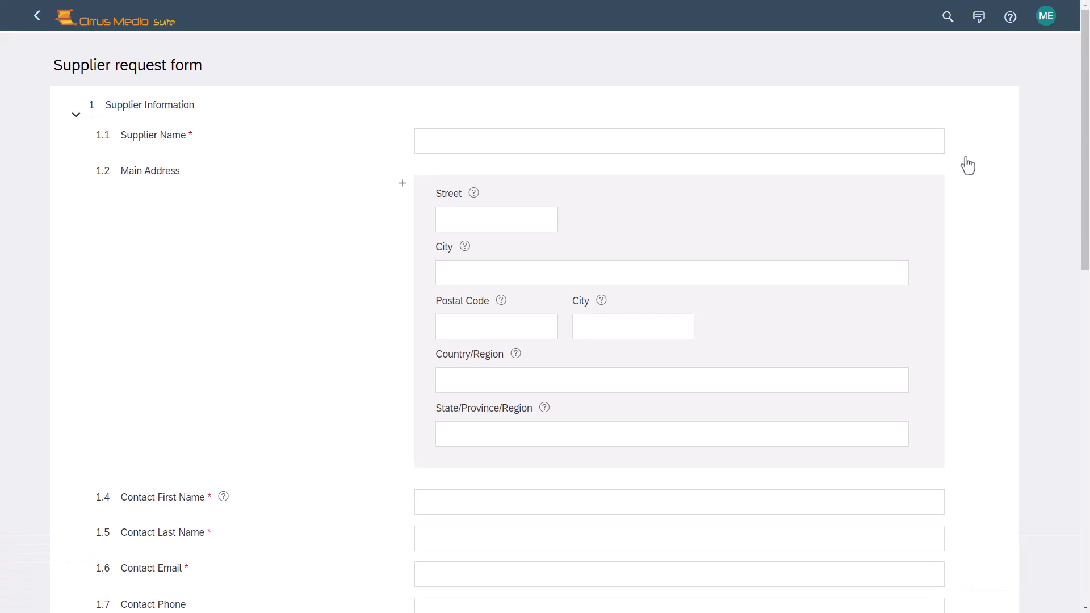
Step: Enter ME as the supplier name and open the list of possible duplicate suppliers
click(485, 144)
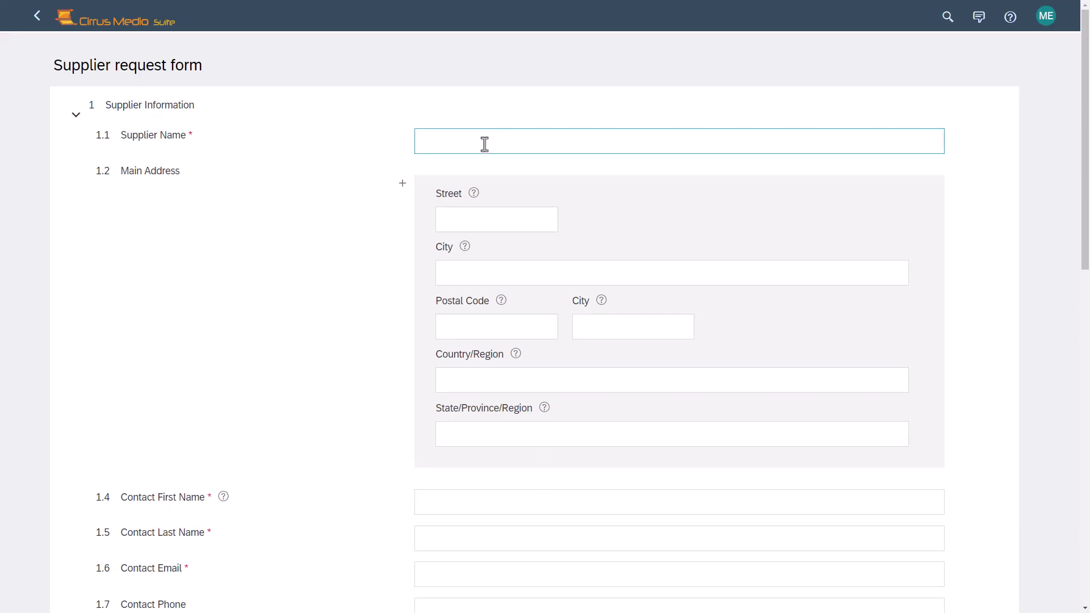
text(ME)
key(Tab)
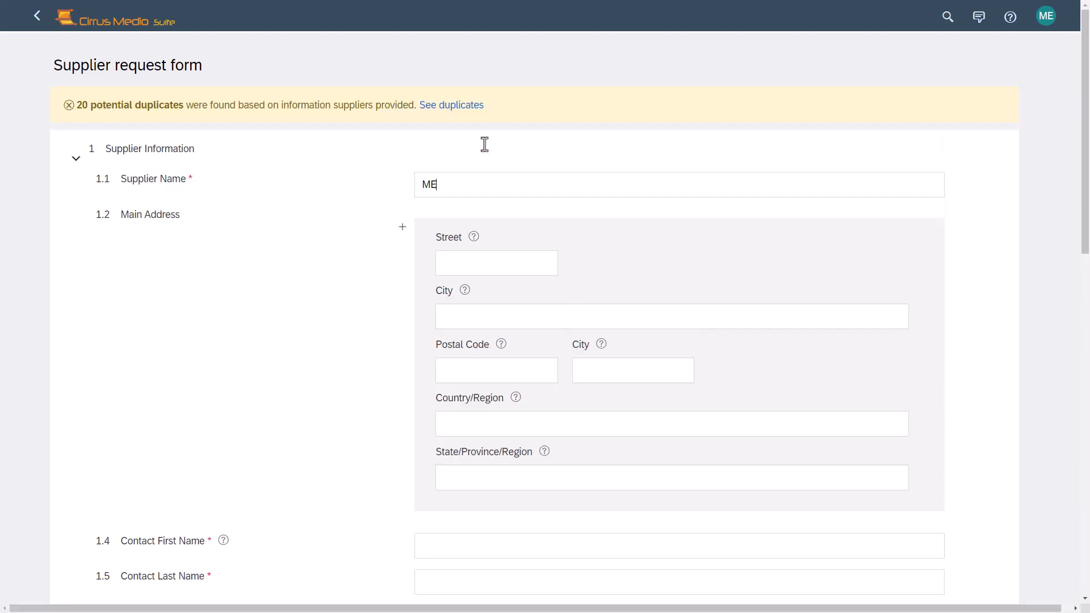
click(461, 106)
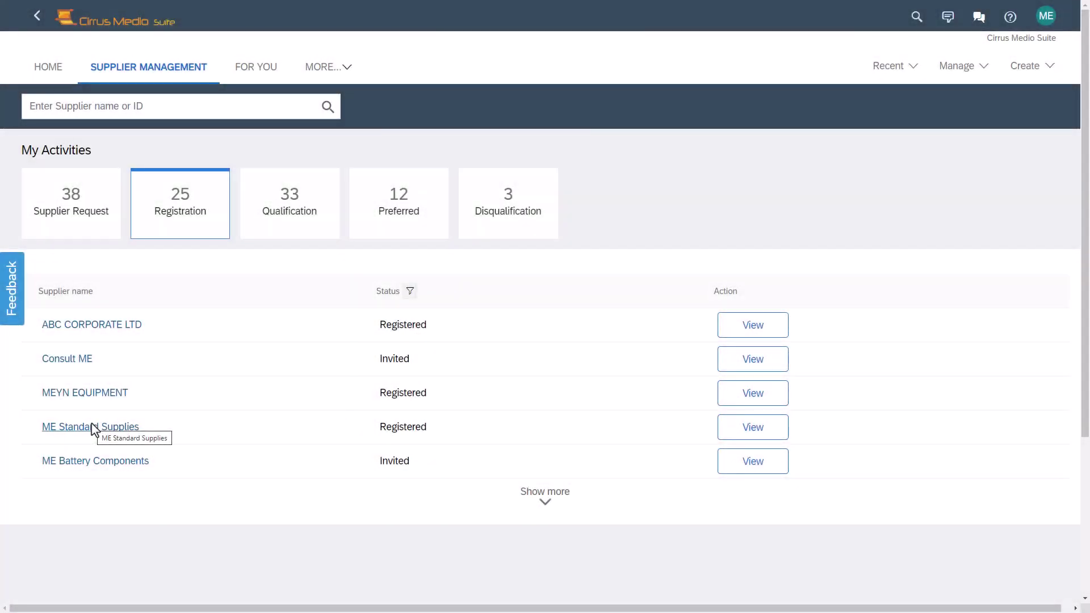
Step: Open ME Standard Supplies from the Registration list and look over its summary
click(92, 430)
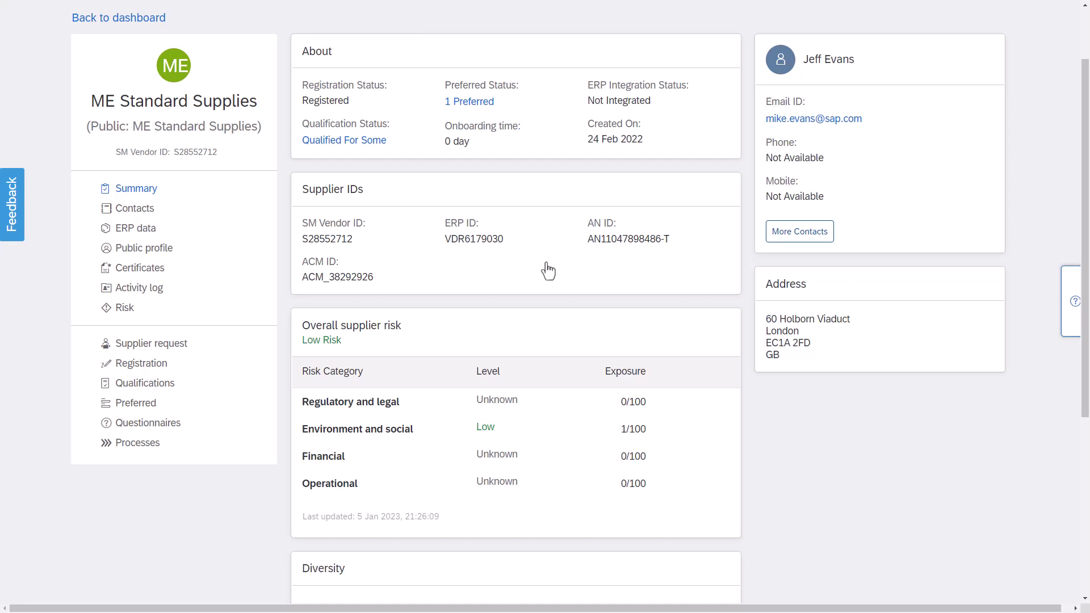
scroll(549, 271, down, 3)
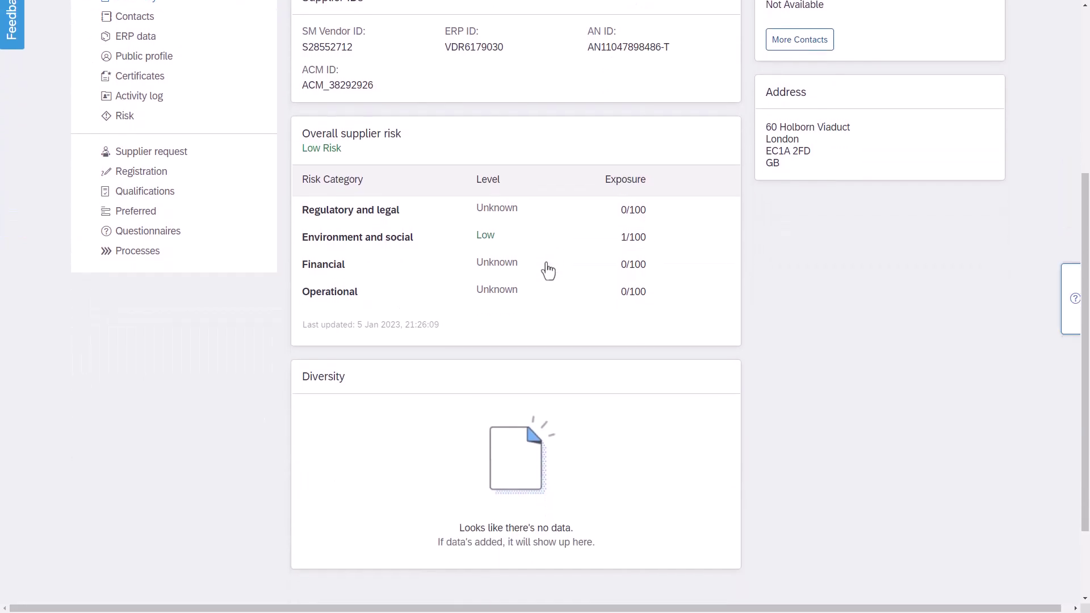
scroll(546, 269, up, 3)
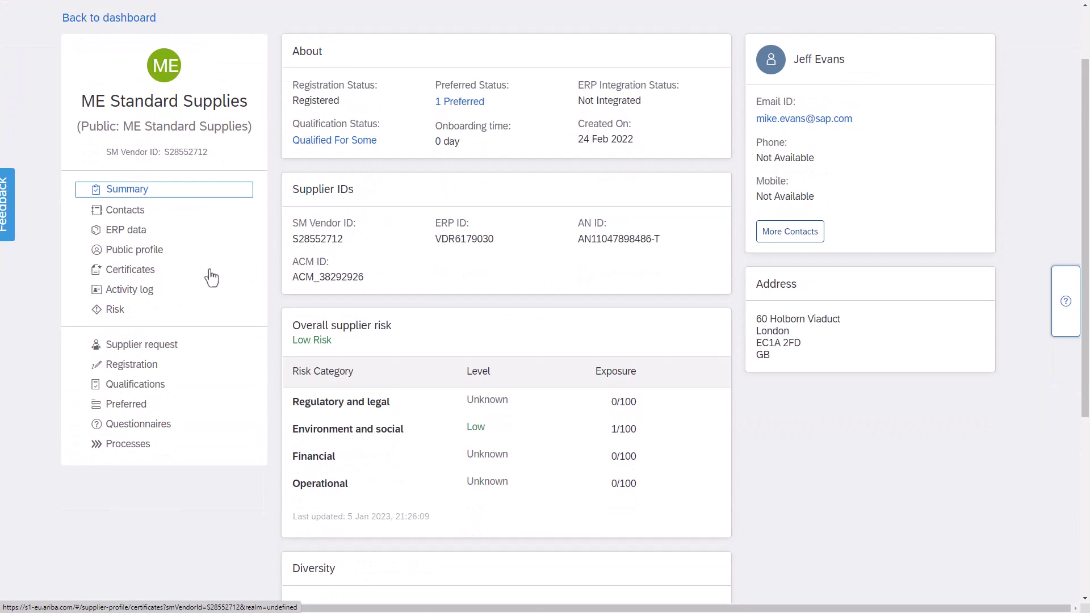
Step: View ME Standard Supplies' Supplier request, Registration, then Qualifications pages
click(140, 347)
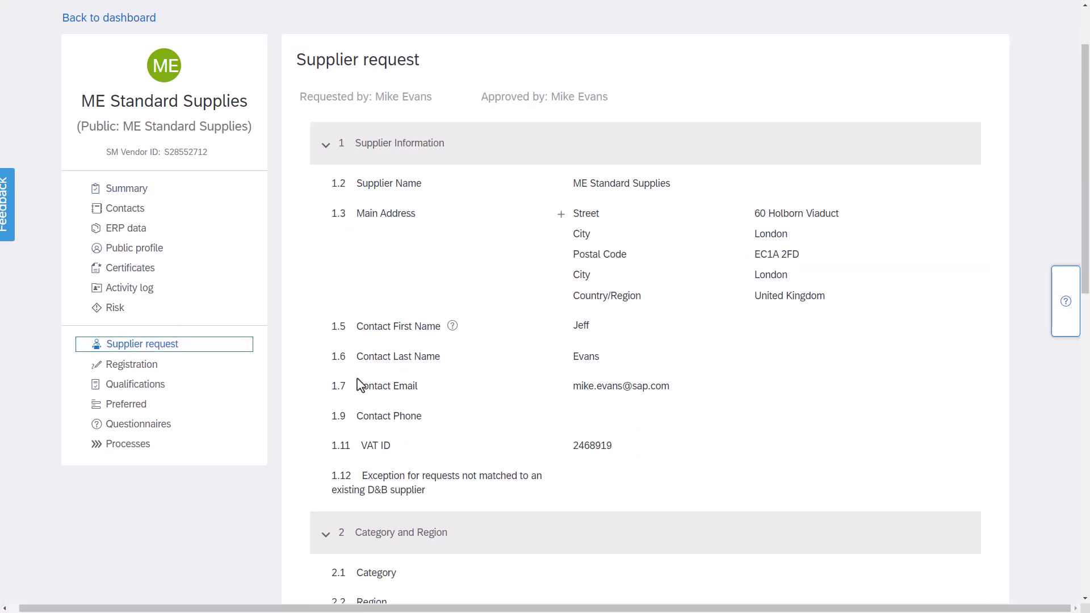
click(142, 367)
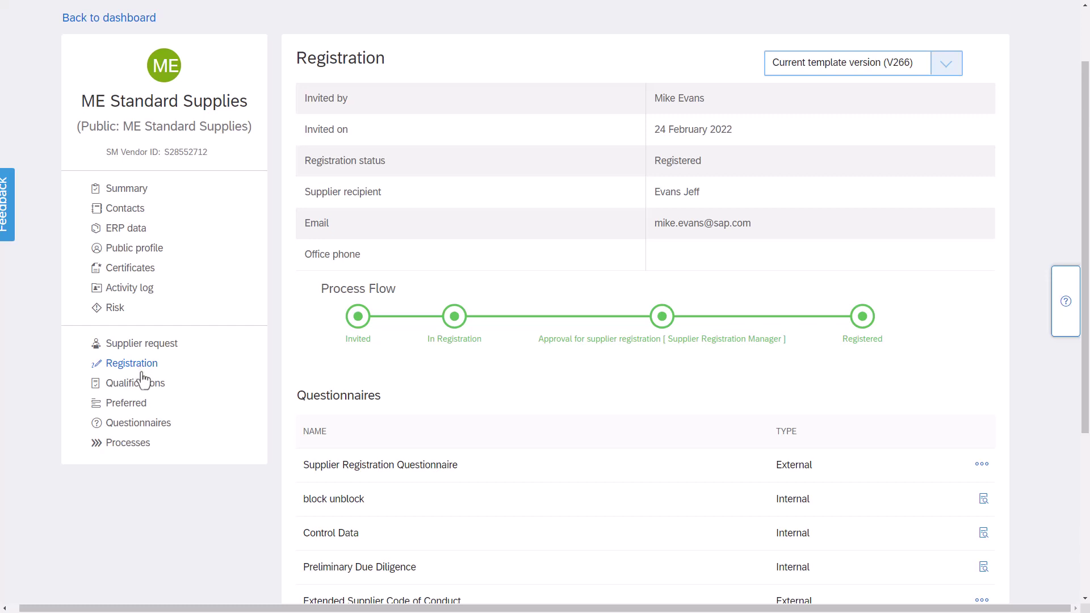
click(148, 383)
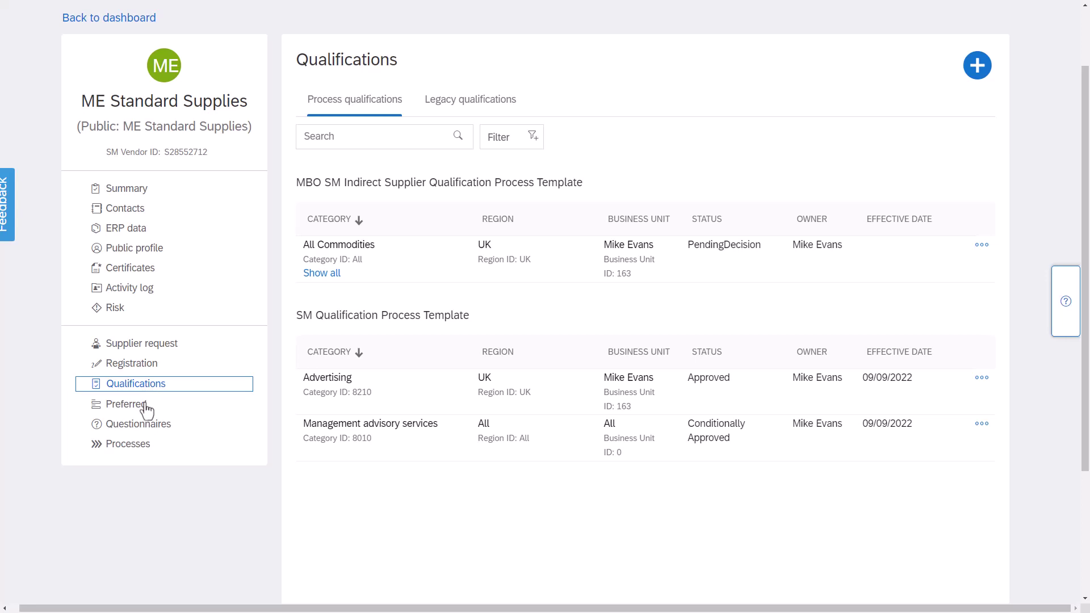
Step: Open the Preferred section of the ME Standard Supplies profile
click(146, 405)
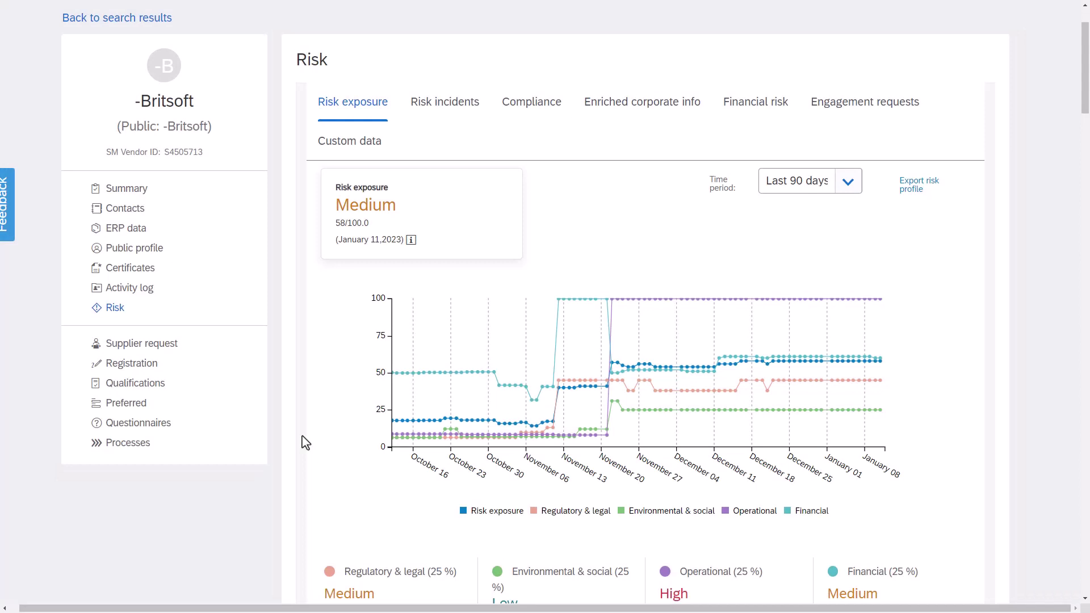
Step: Read -Britsoft's risk exposure chart values for individual dates in the 90-day trend
mouse_move(465, 420)
mouse_move(725, 409)
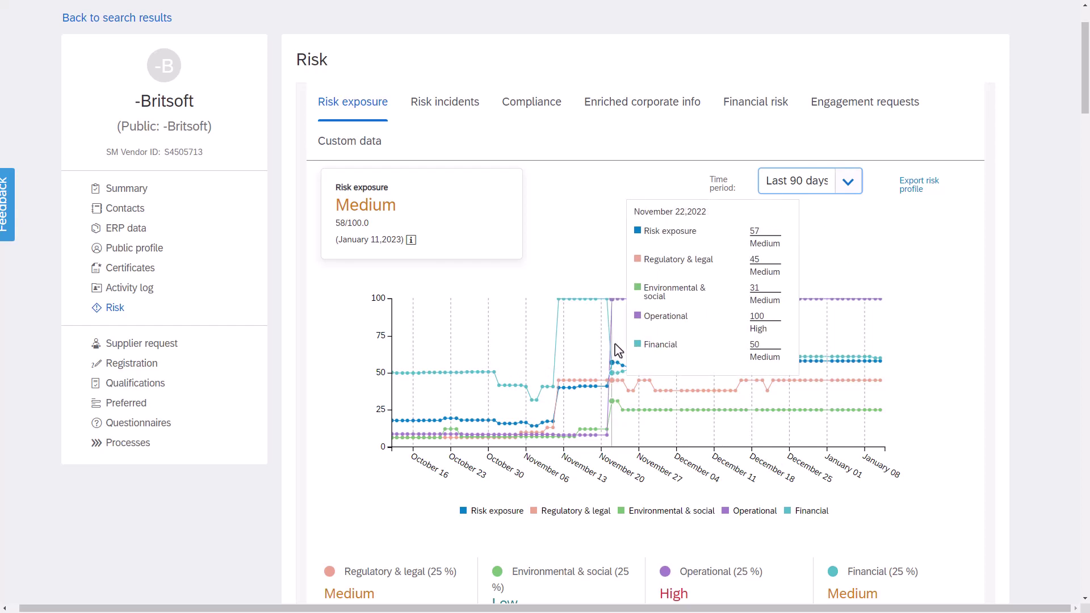
Step: Expand Operational, Financial and Environmental & social custom fields, showing Monthly Claims 20, DJSI 90
scroll(612, 438, down, 3)
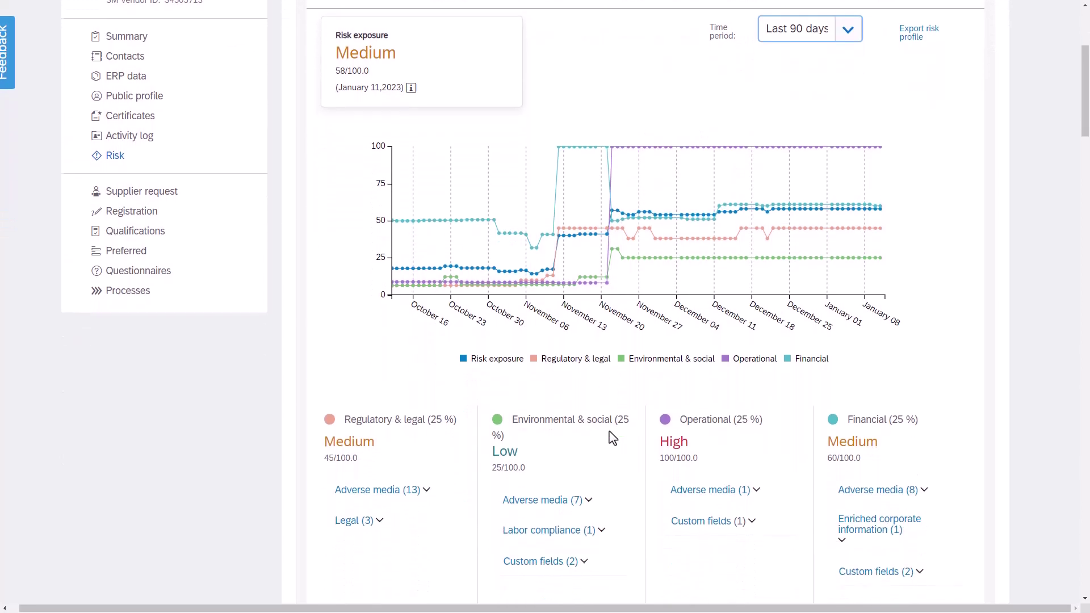
scroll(664, 474, down, 1)
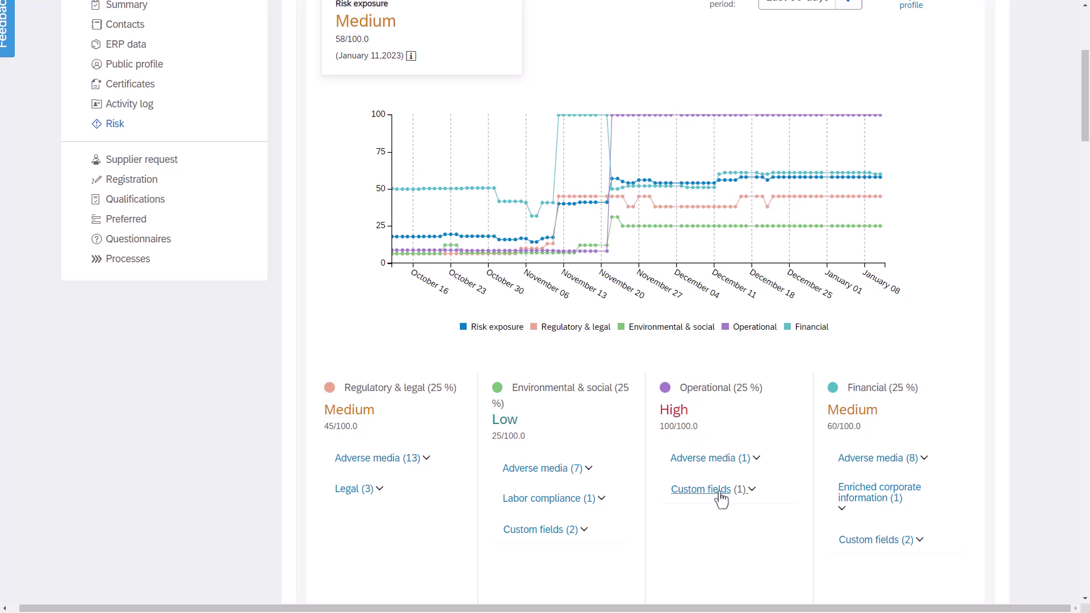
click(750, 491)
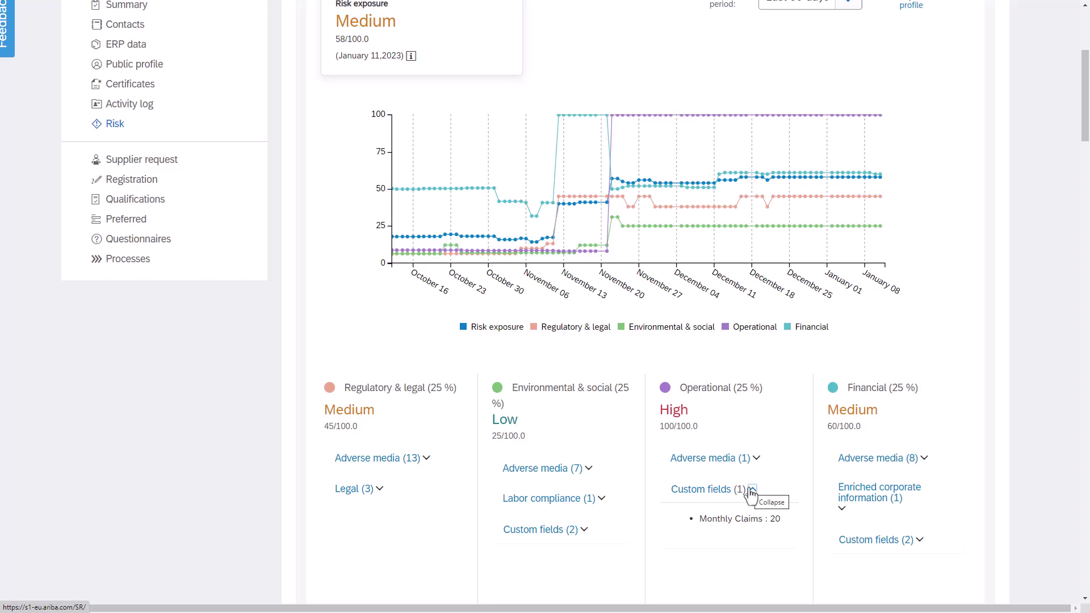
click(883, 546)
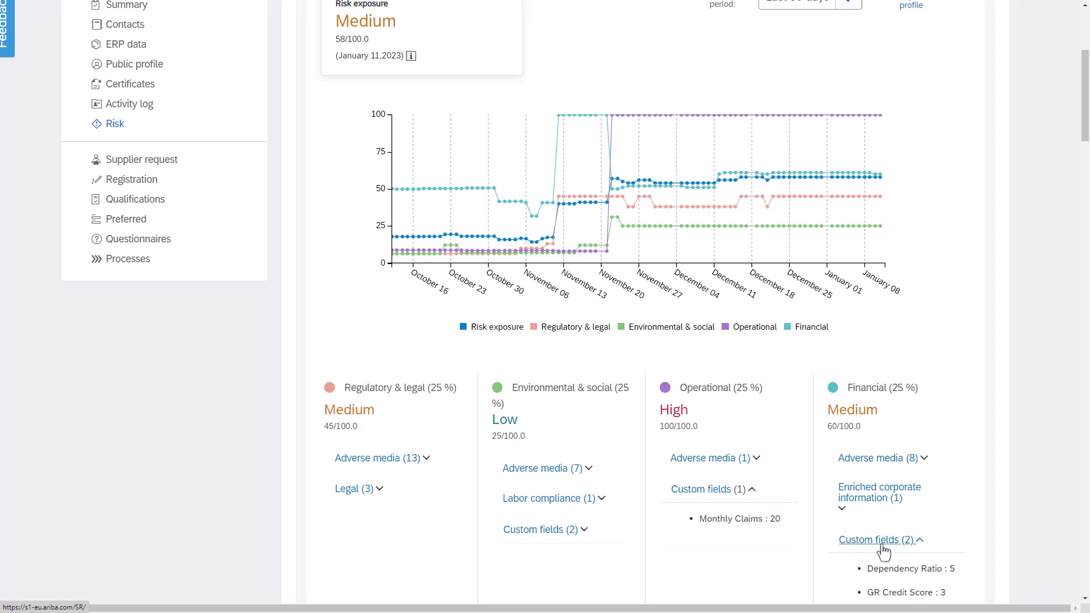
click(573, 531)
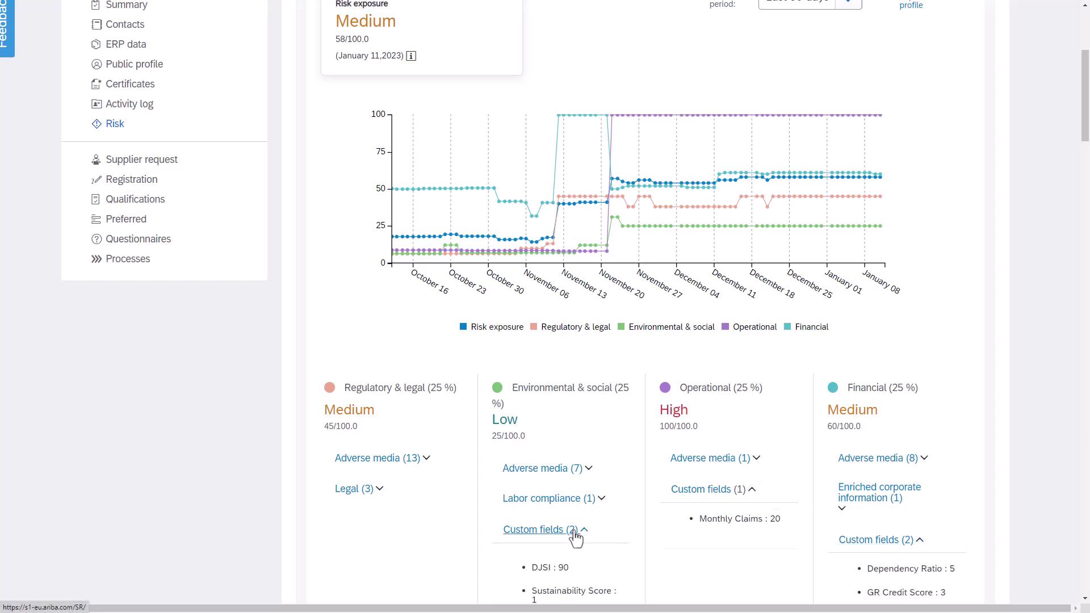
scroll(575, 537, down, 1)
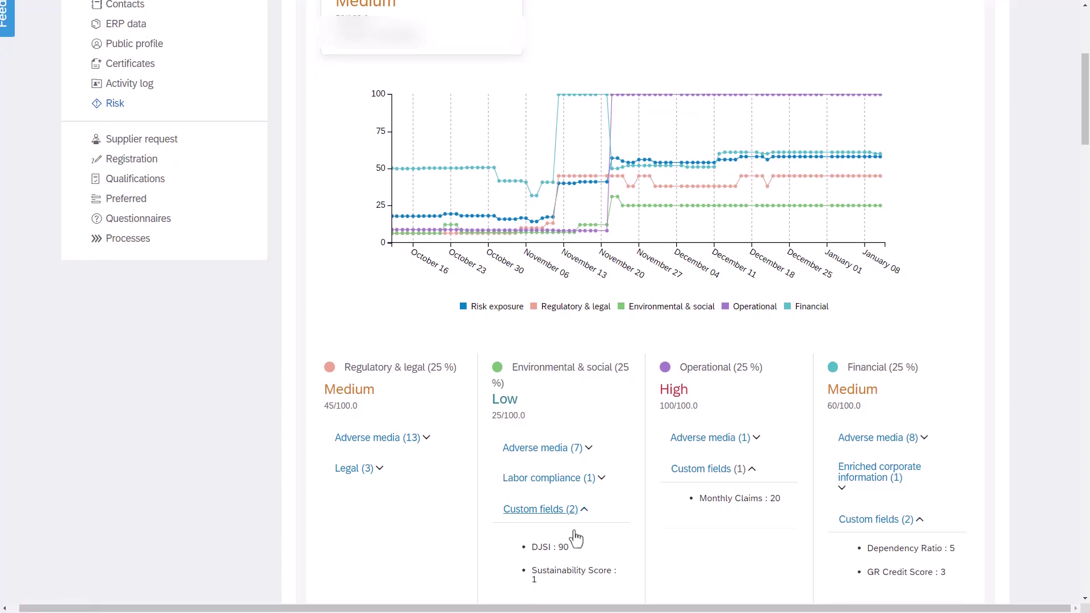
Step: Open -Britsoft's Operational adverse media (1) incidents to review its Incidents and Alerts
click(708, 438)
scroll(709, 445, up, 5)
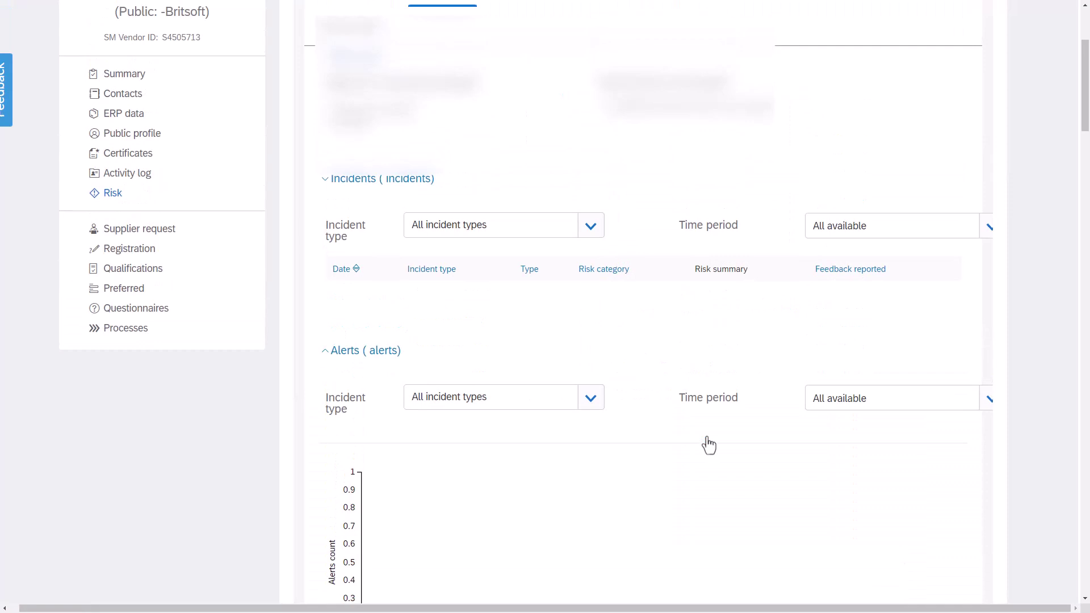